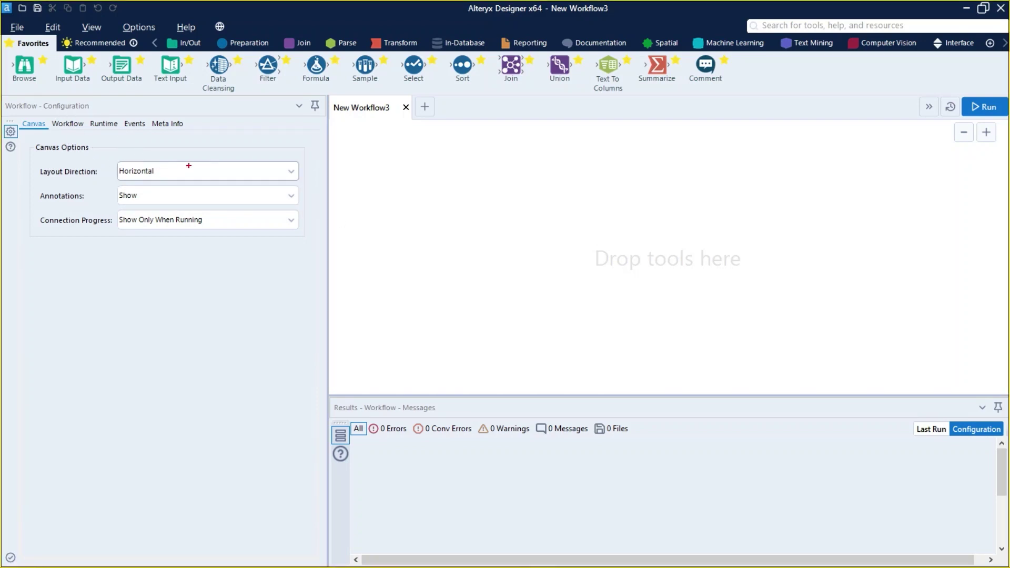
Step: Give the workflow the custom name "Blending Store Financial Data" in its meta info
drag(149, 117, 185, 132)
click(167, 125)
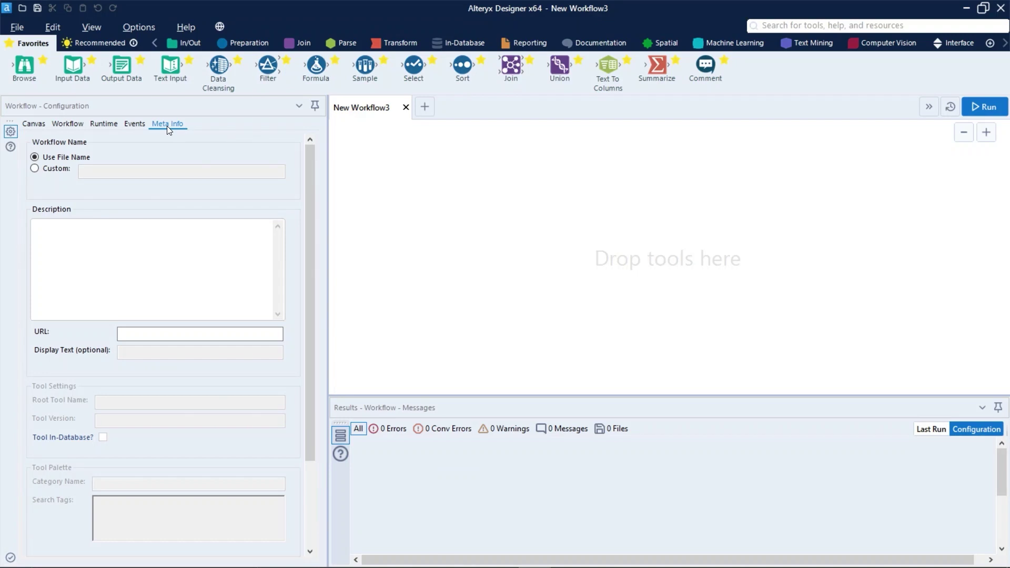
click(168, 124)
click(67, 169)
click(98, 172)
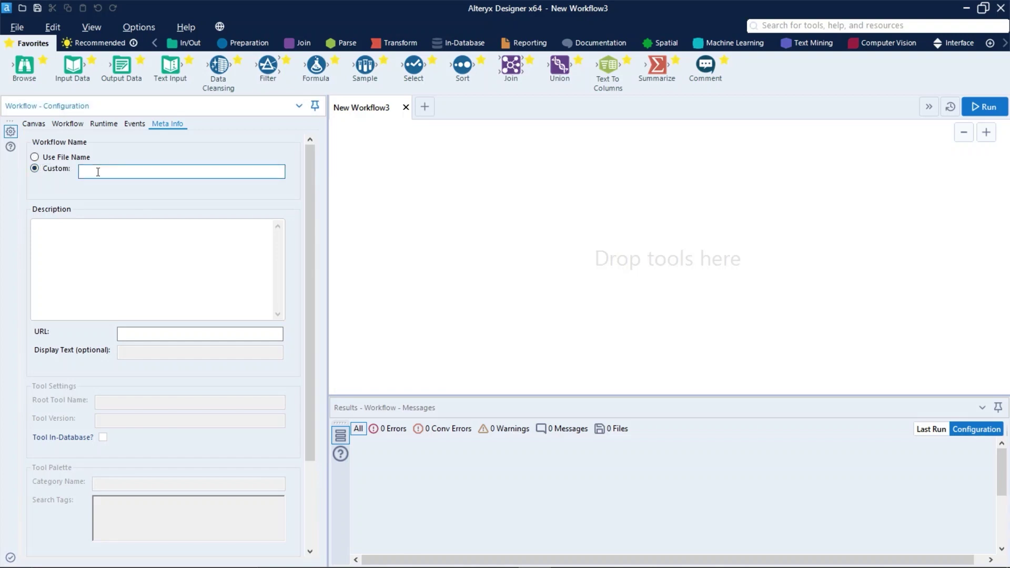
text(Blending Store Financial Data)
key(Return)
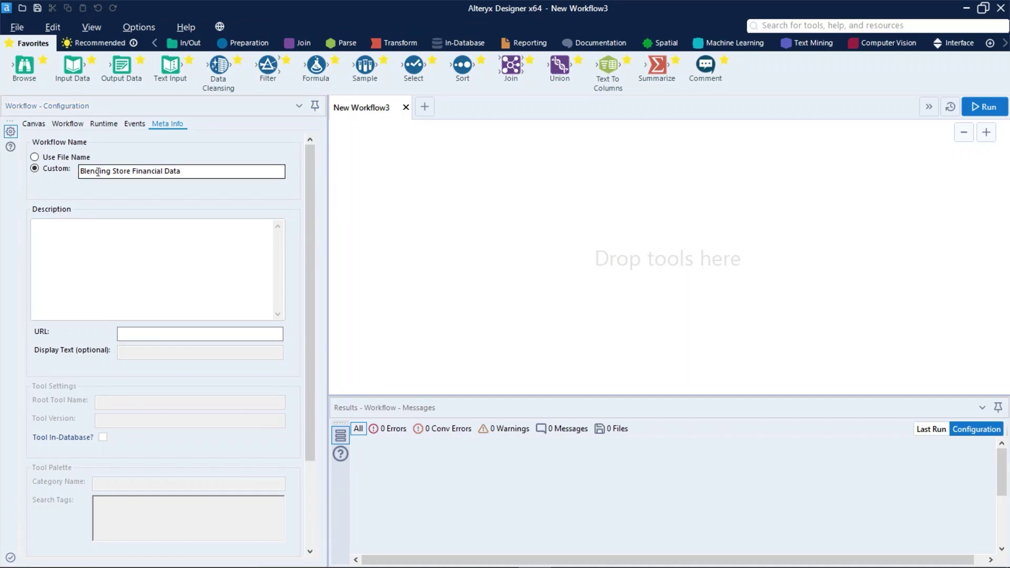
Step: Describe the workflow as blending financial data from monthly reports with the respective store data, letting users see each store's historical monthly finances
click(123, 246)
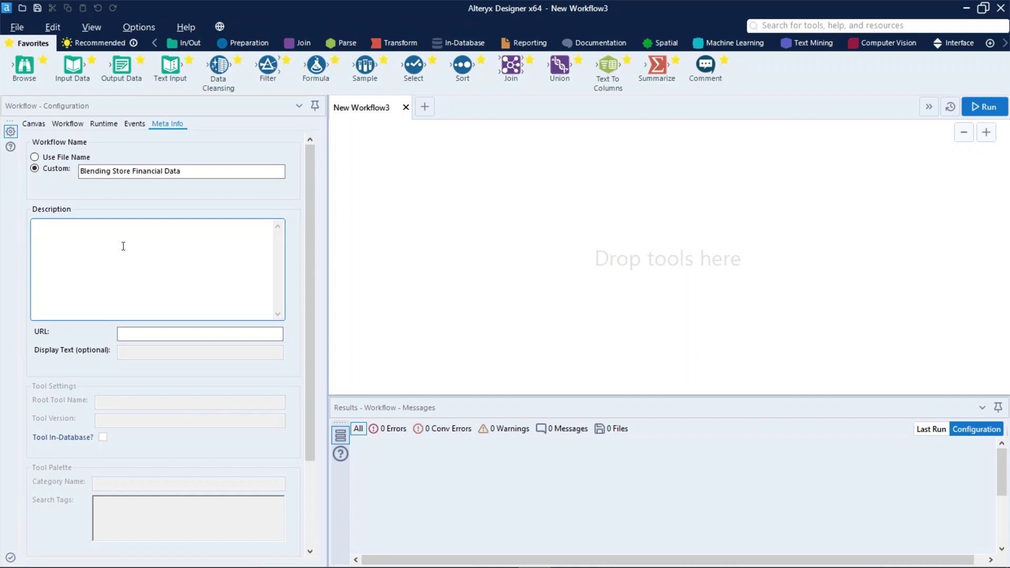
click(123, 246)
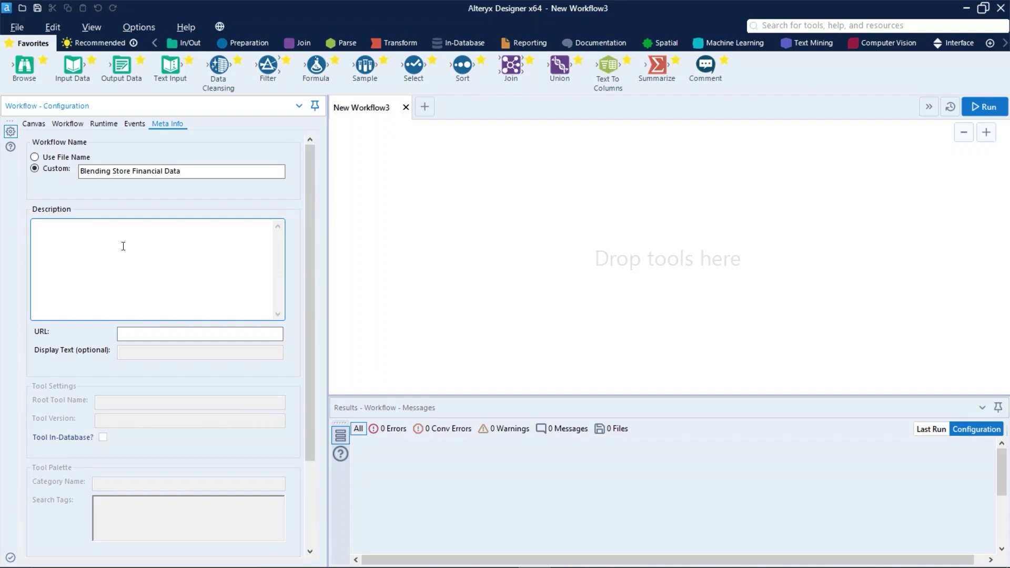
text(This workflow blends together associated financial data from the monthly reports with the respective store data provided. This allows for the user to see a historical timeline of finances tied to each respective store on a monthly bases)
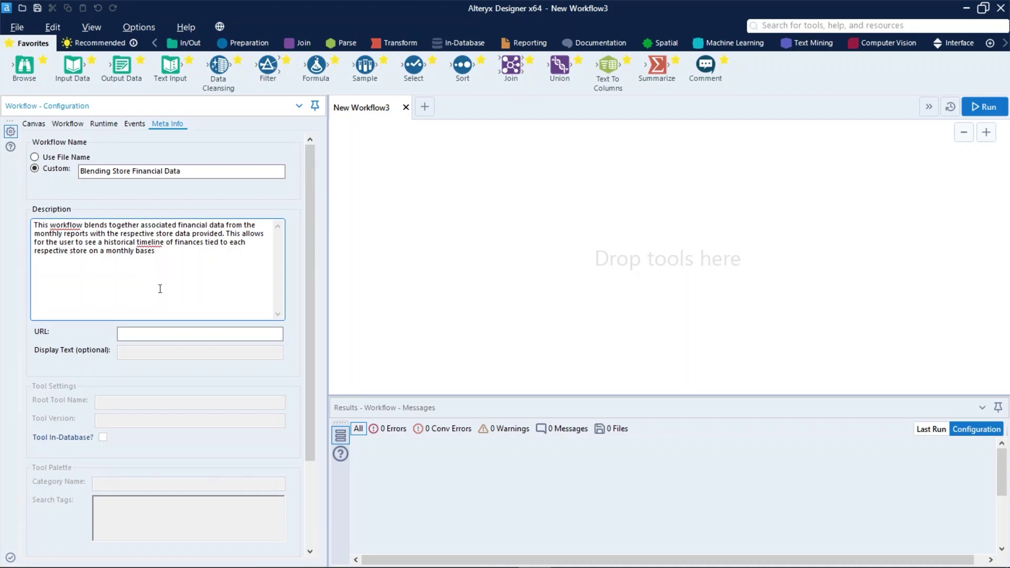
Step: Fill in the workflow's author details with Data Meaning as name and company and 2022 as copyright
scroll(169, 356, down, 3)
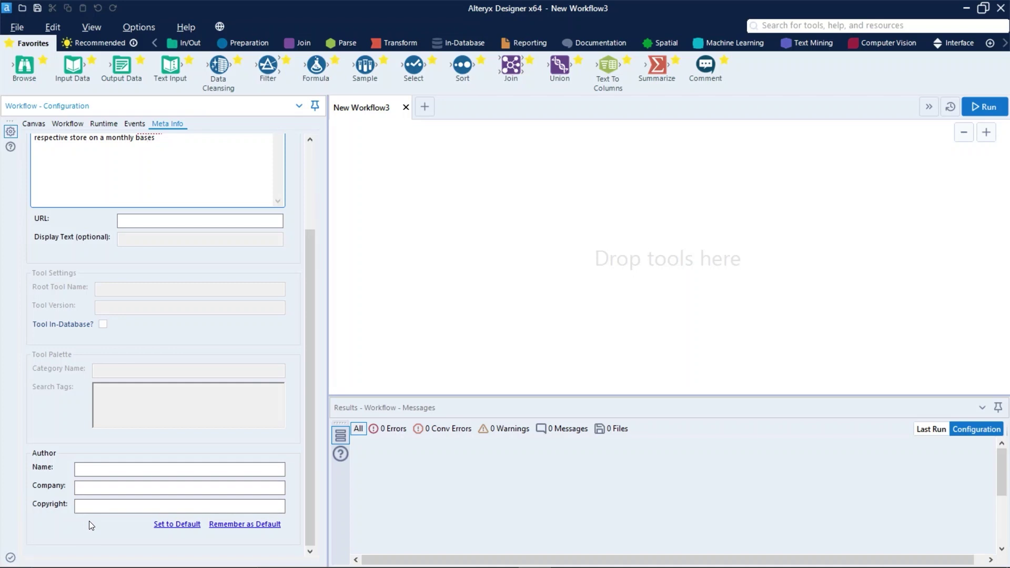
click(118, 470)
text(Data Meaning)
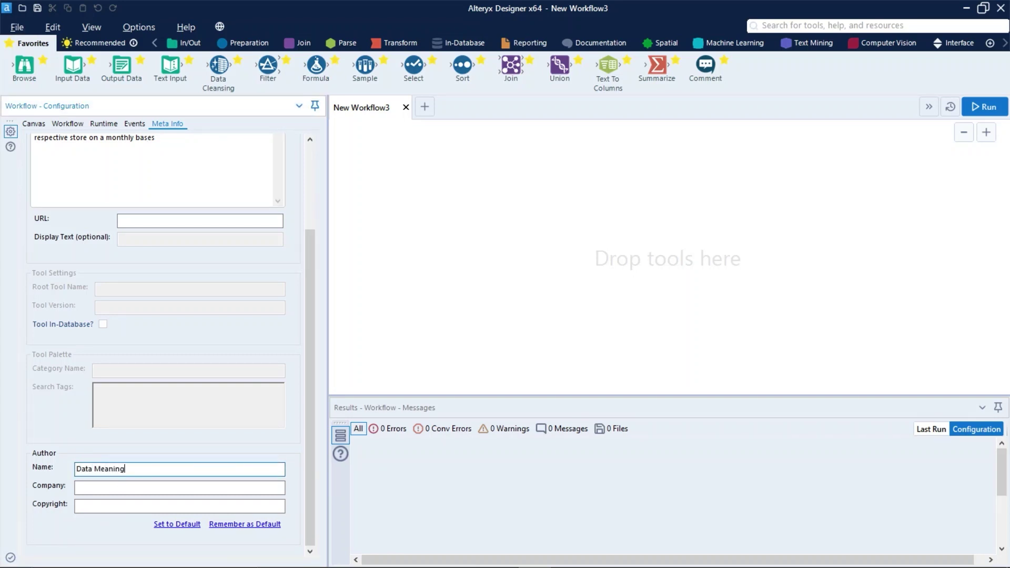
key(Tab)
text(Da)
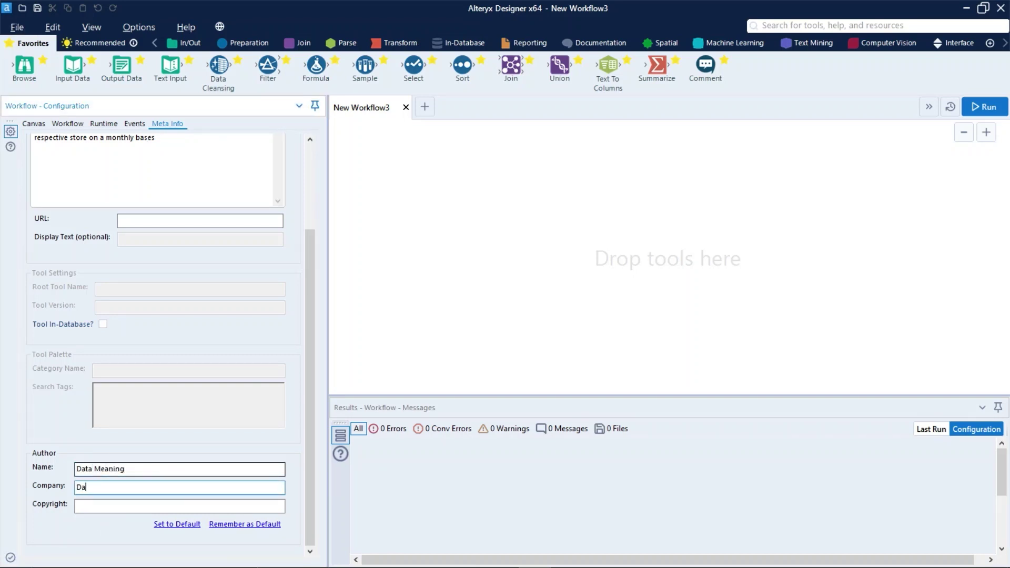
text(ta Meaning)
key(Tab)
text(2022)
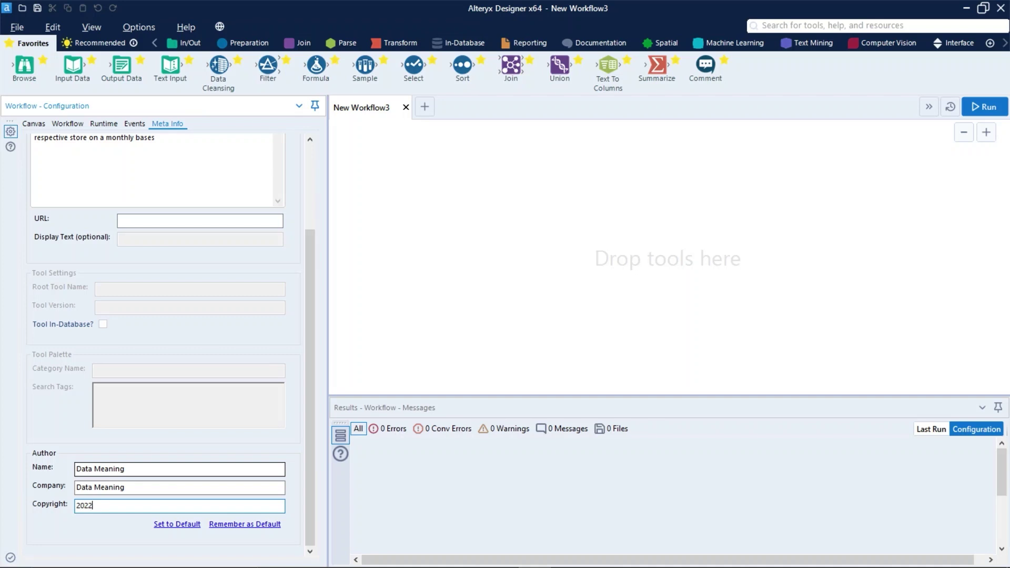
key(Tab)
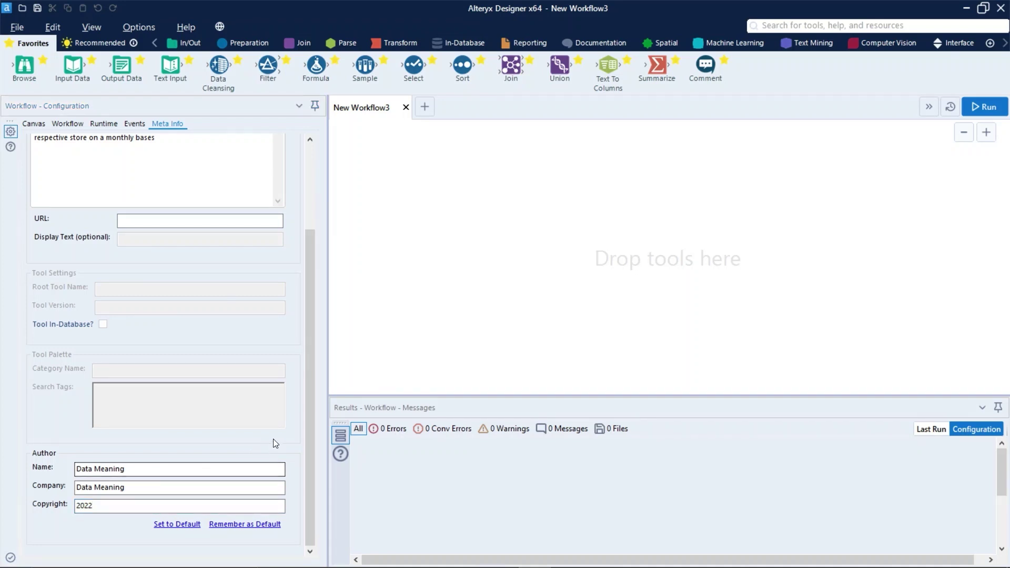
Step: Place a Text Input tool connected to a Browse tool on the canvas, and give it a Test field containing the value X
drag(169, 66, 392, 205)
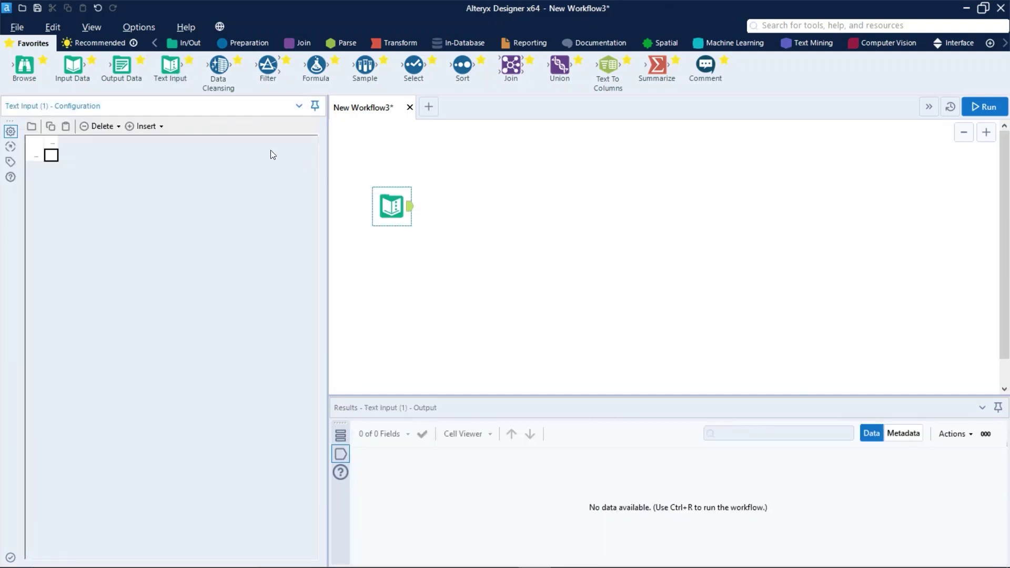
drag(24, 66, 462, 206)
click(391, 205)
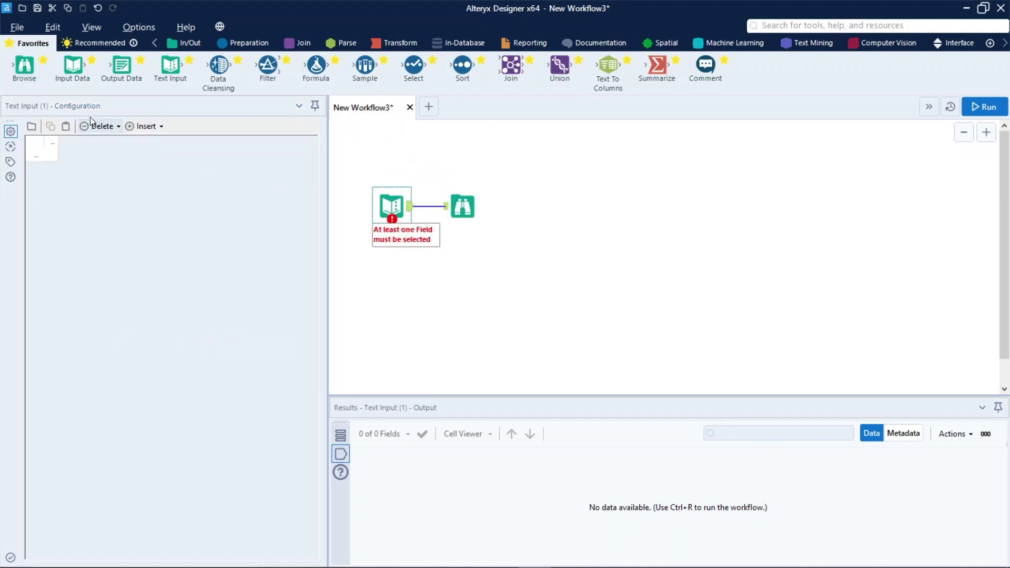
click(54, 142)
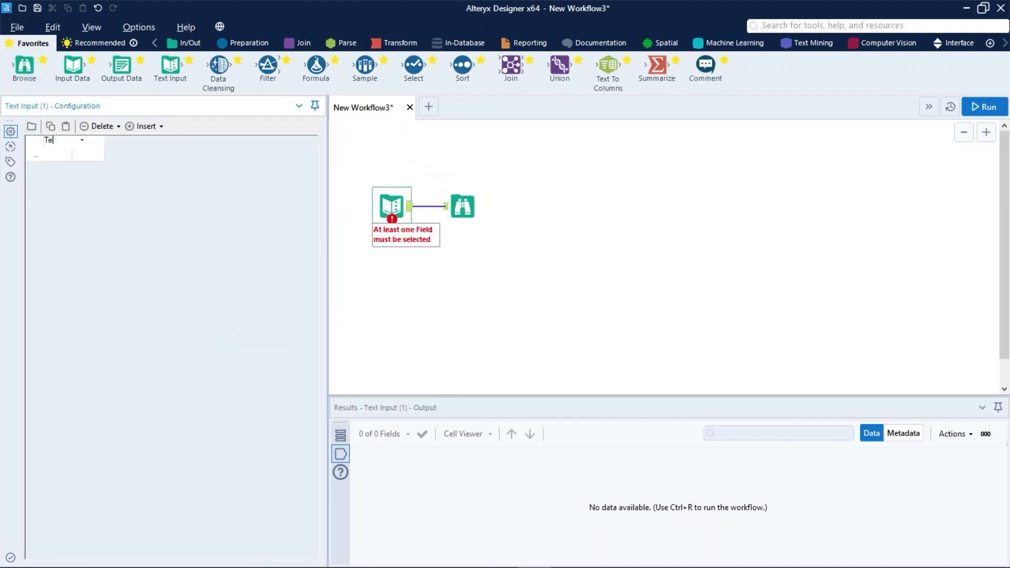
text(Test)
click(55, 153)
text(X)
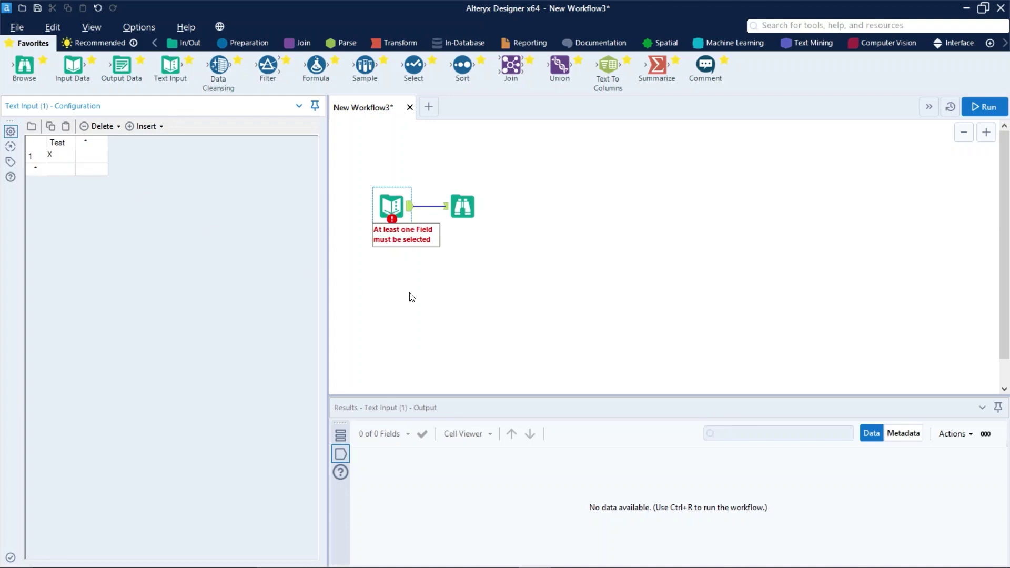
click(410, 296)
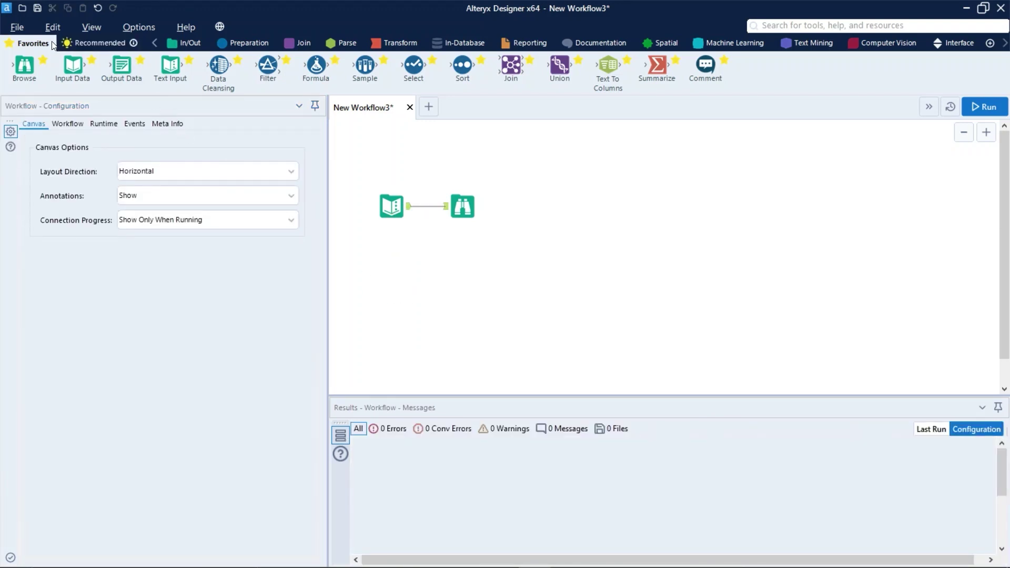
Step: Save the workflow to the private gallery "Data Meaning Alteryx Server - Development" under the name "Blending Store Financial Data"
click(18, 27)
mouse_move(55, 150)
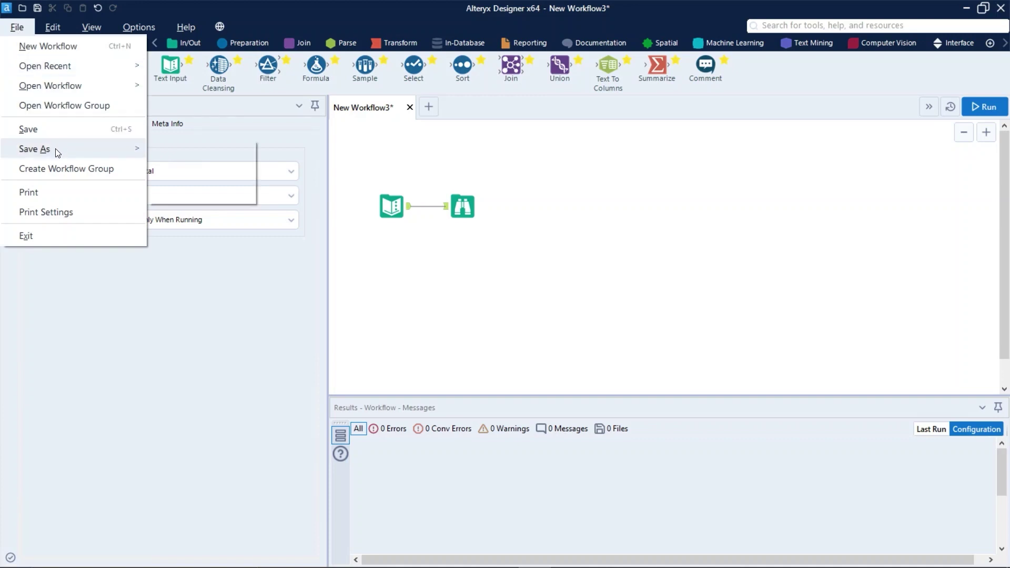
mouse_move(228, 174)
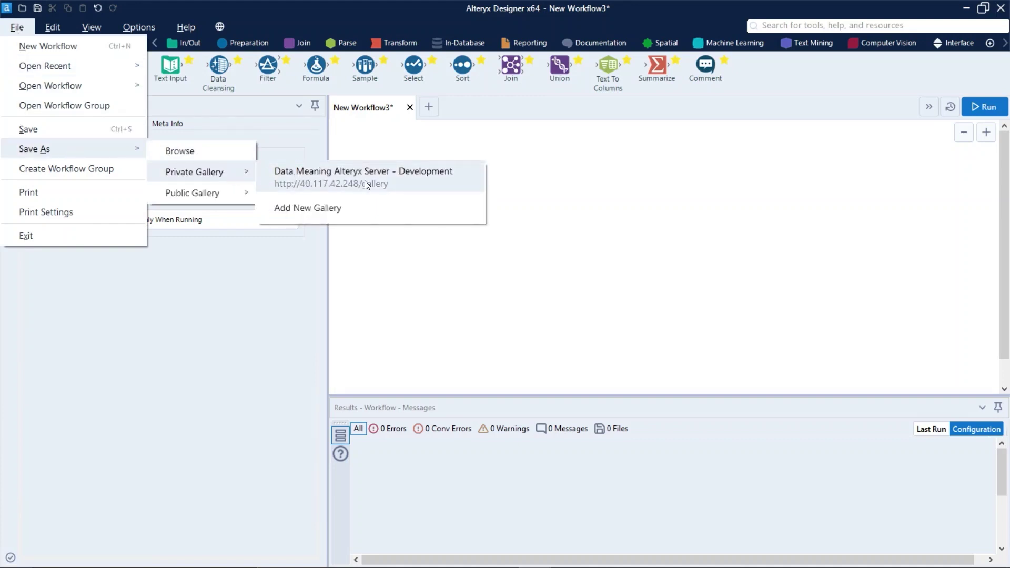
click(391, 189)
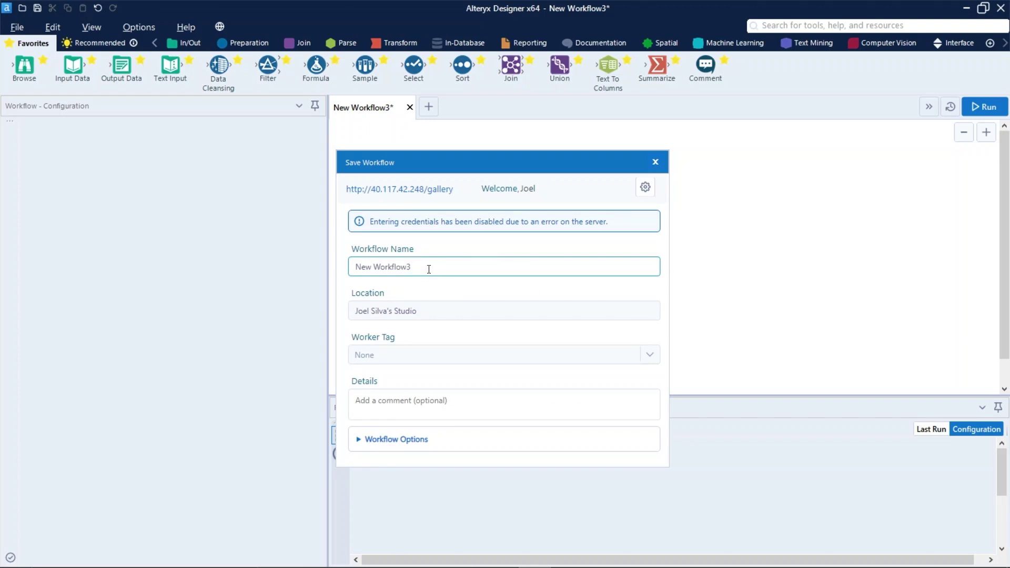
drag(428, 268, 311, 271)
text(Blending Store Financial Data)
click(410, 439)
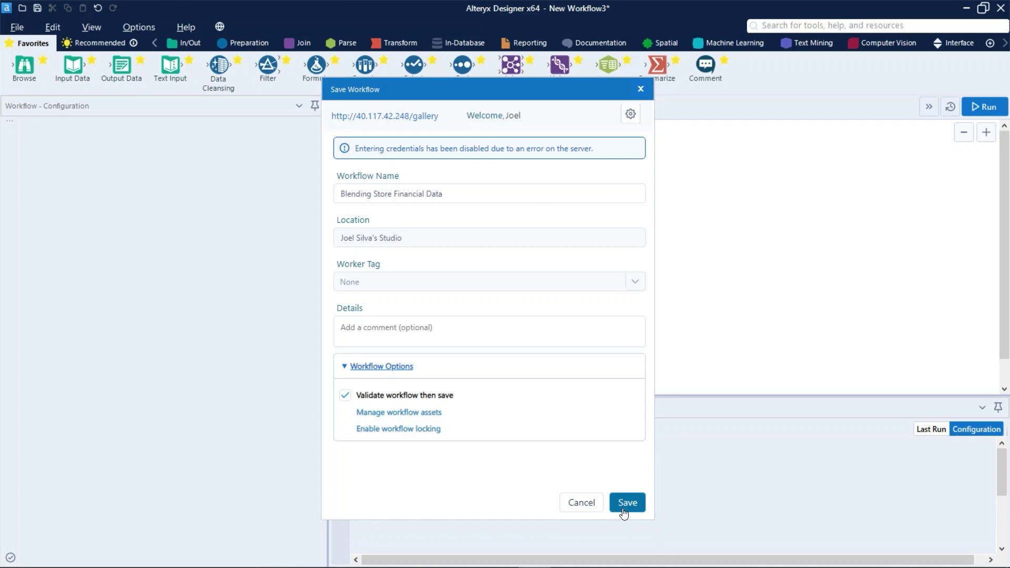
click(625, 503)
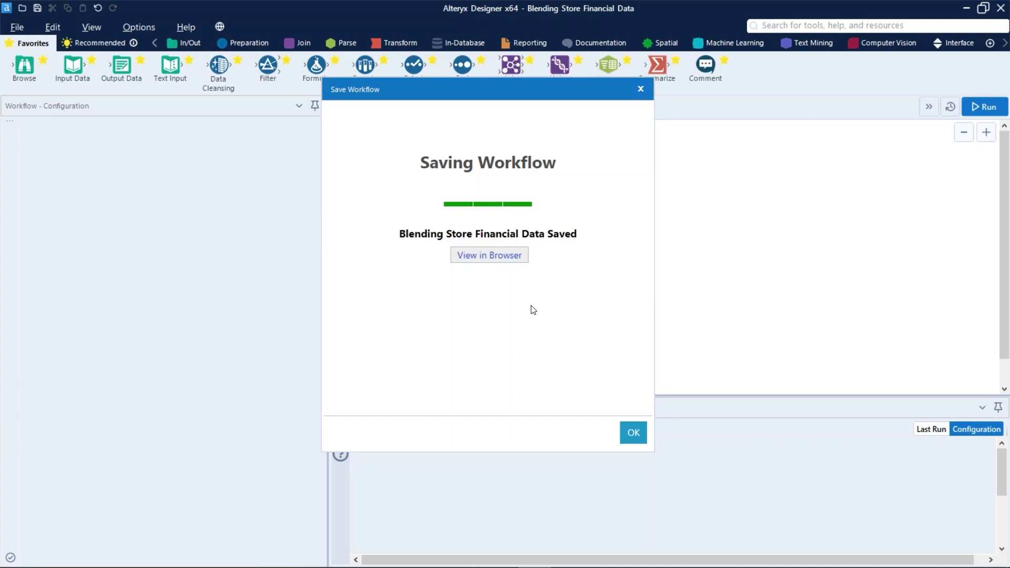
Step: View the saved workflow in the browser and examine the description, author and copyright on its Gallery page
click(506, 260)
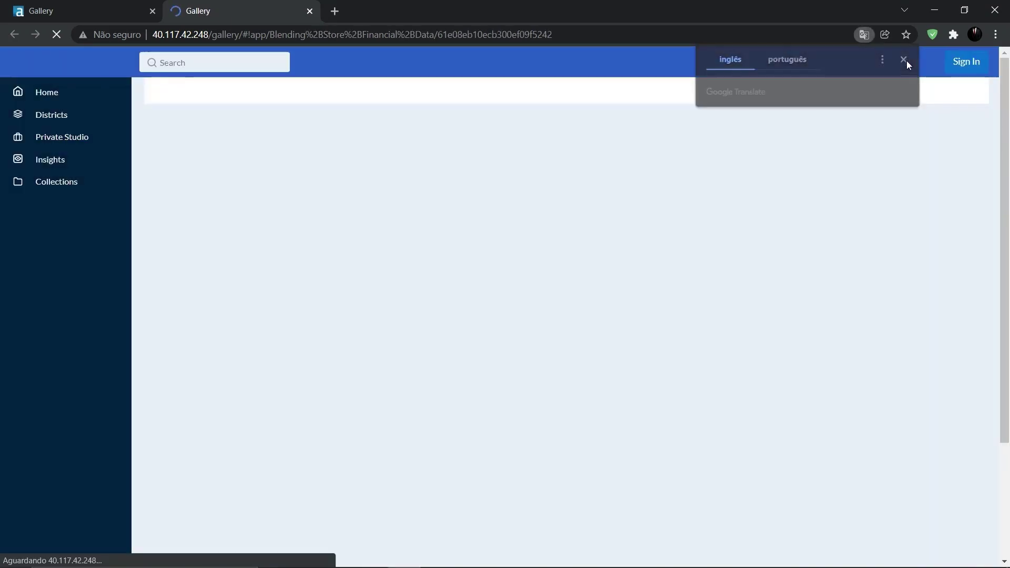
click(902, 59)
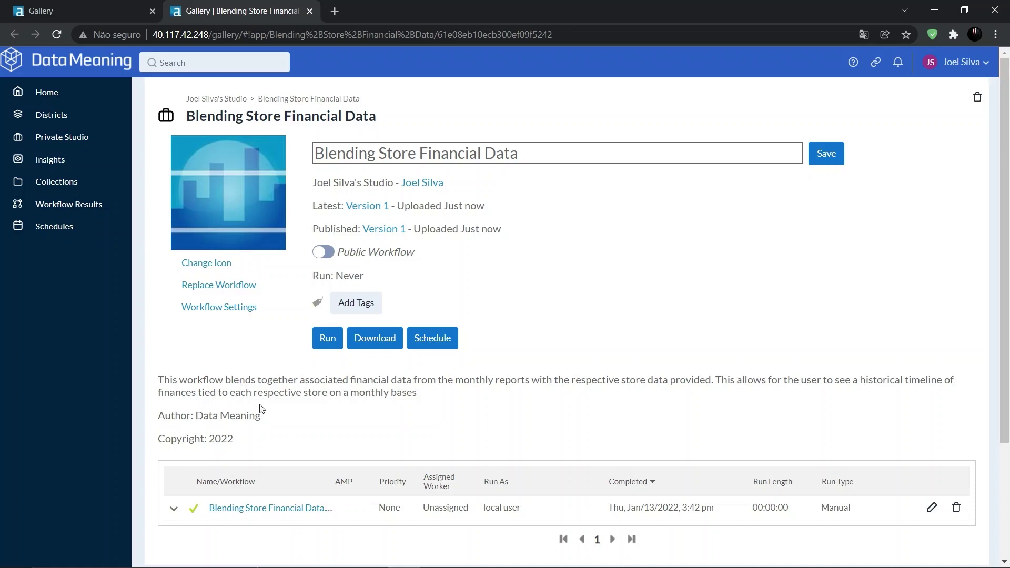
drag(269, 428, 163, 376)
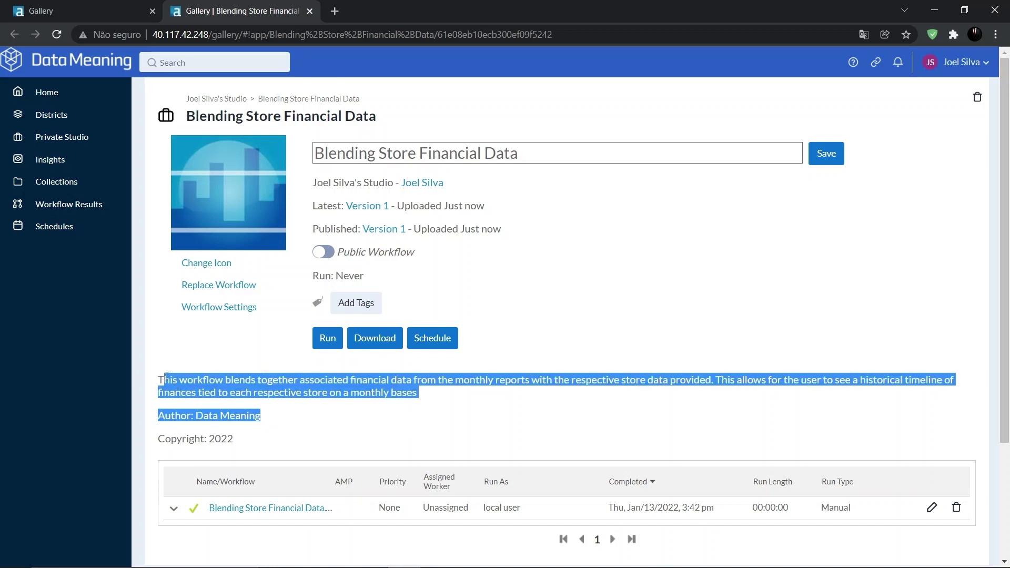
click(204, 433)
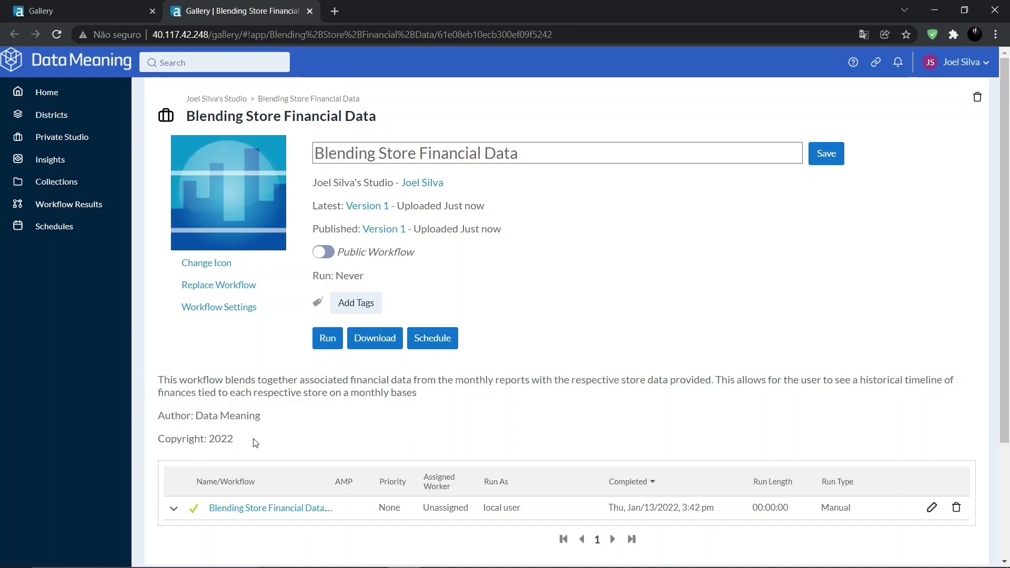